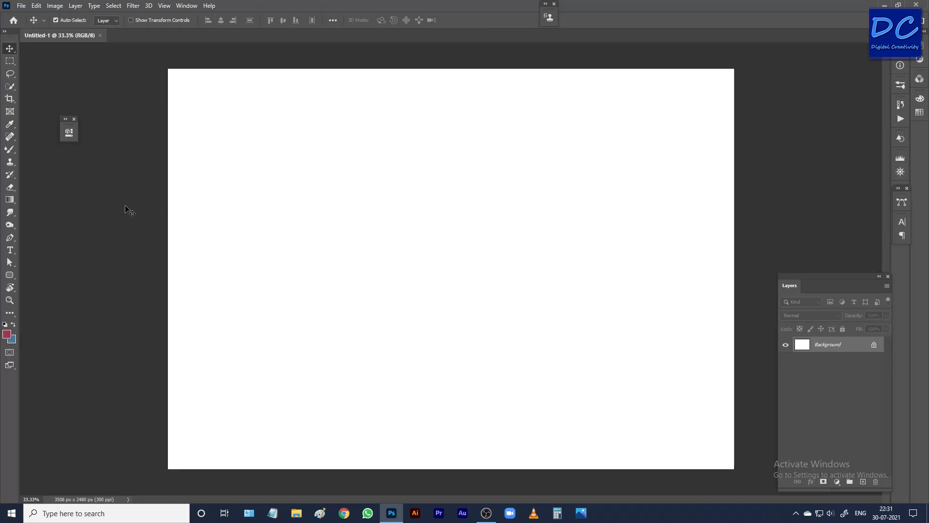
Open the Unsplash photo of a woman walking along a pier from the Desktop
left_click(21, 5)
left_click(29, 27)
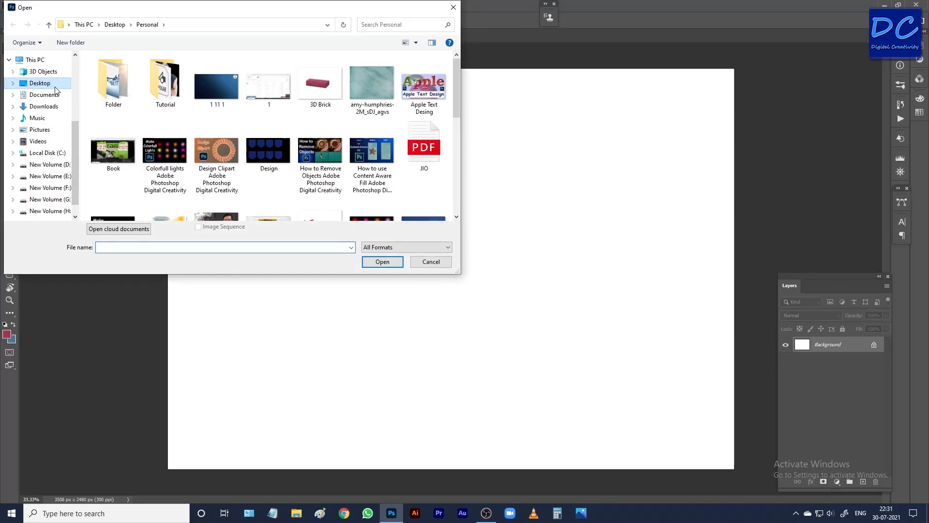
left_click(41, 111)
left_click(109, 95)
left_click(378, 259)
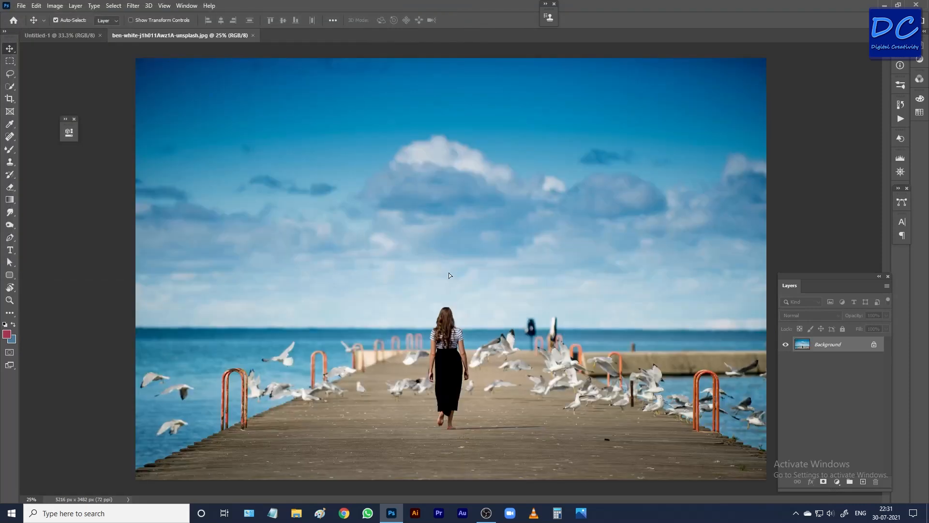
Place the pier photo as a new layer in Untitled-1 and scale it down to cover the whole canvas
left_click_drag(45, 37, 494, 226)
key("ctrl+t")
key("ctrl+0")
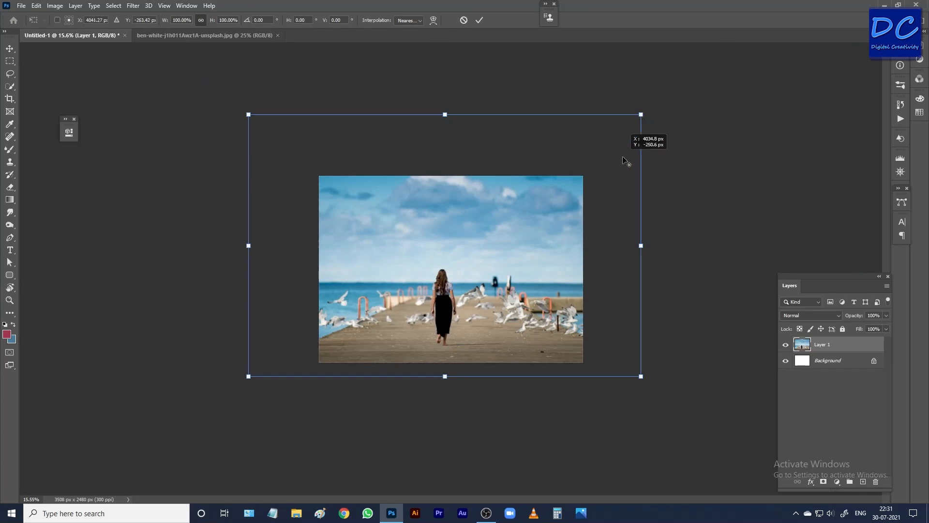
left_click_drag(645, 118, 626, 145)
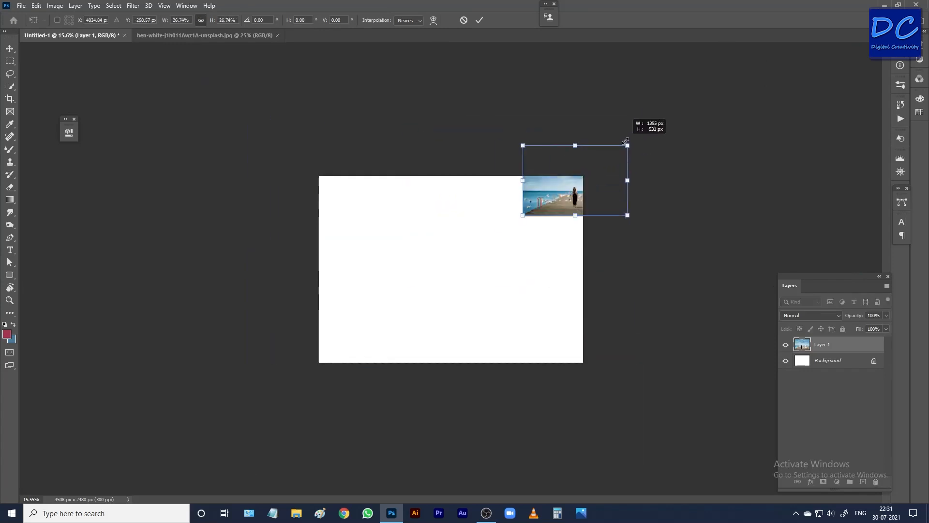
key("ctrl+z")
left_click_drag(641, 115, 550, 180)
left_click_drag(482, 212, 502, 203)
left_click_drag(573, 343, 598, 367)
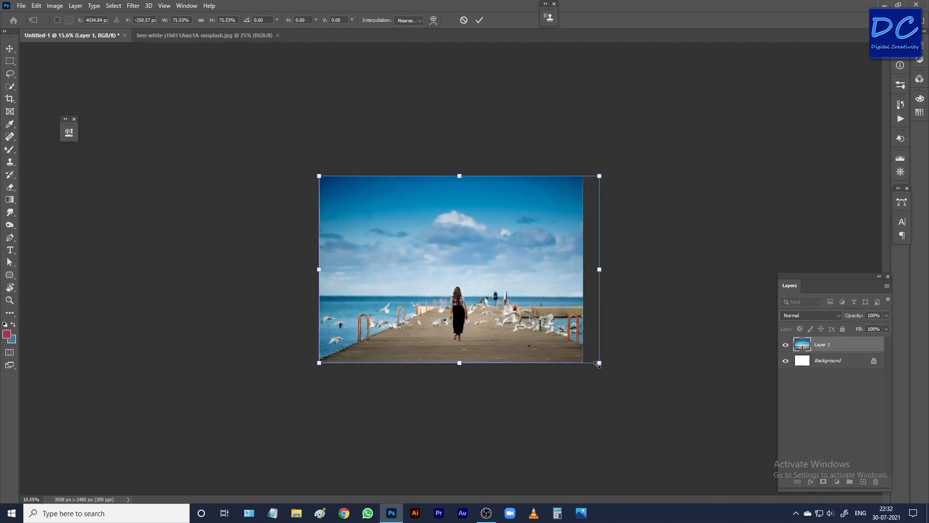
left_click(478, 20)
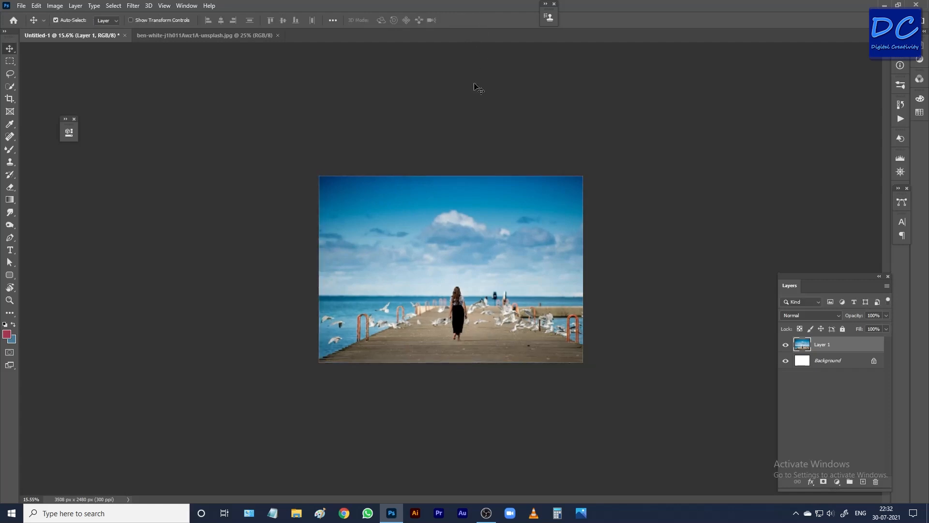
Set layer alignment to Canvas and center the pier photo horizontally
left_click(333, 20)
left_click(361, 108)
left_click(361, 124)
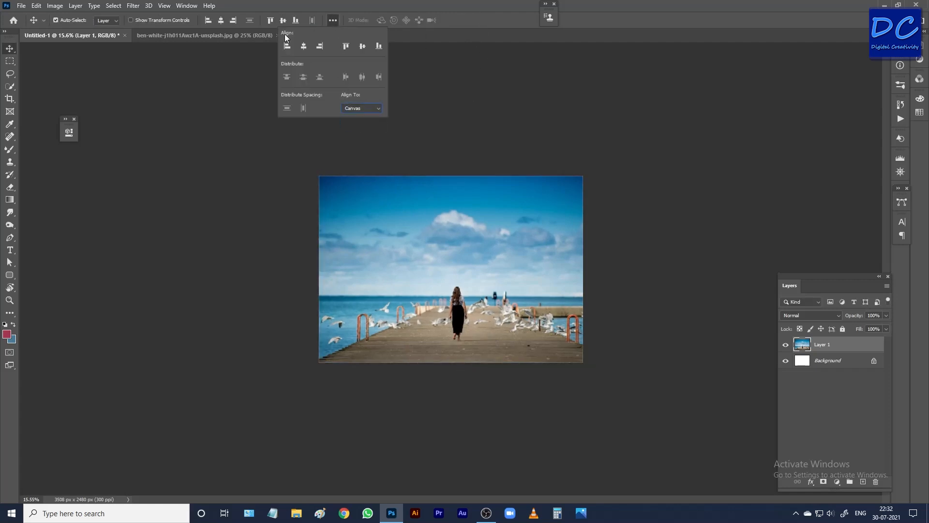
left_click(220, 20)
scroll(429, 301, "up", 3)
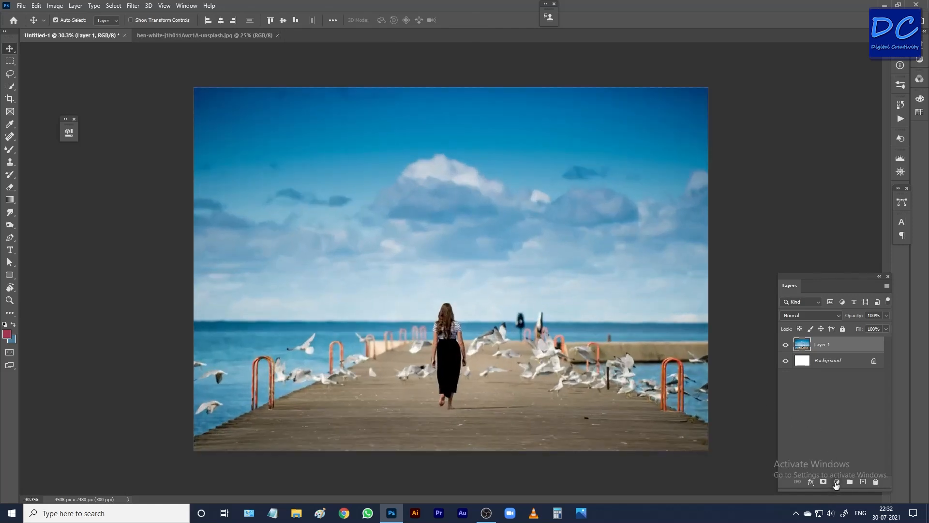
Add a black Solid Color fill layer above the pier photo
left_click(836, 481)
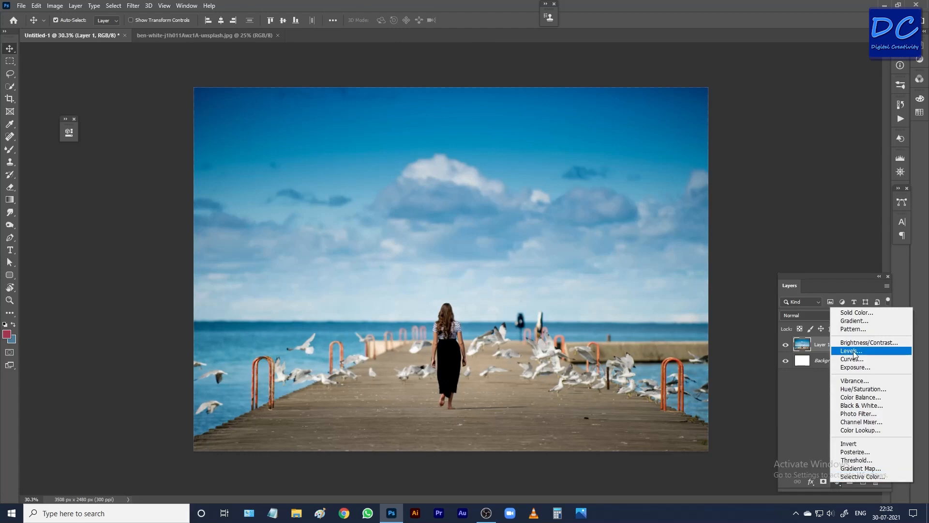
left_click(807, 254)
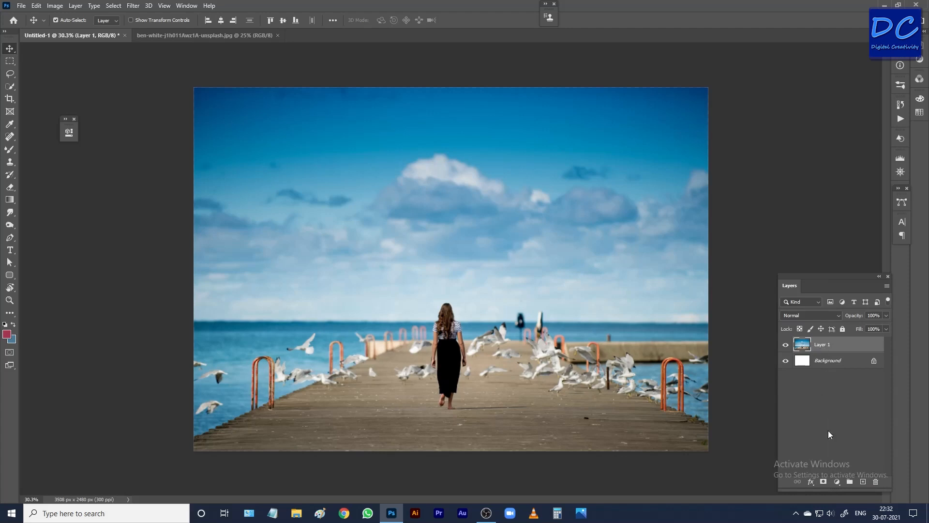
left_click(836, 481)
left_click(854, 308)
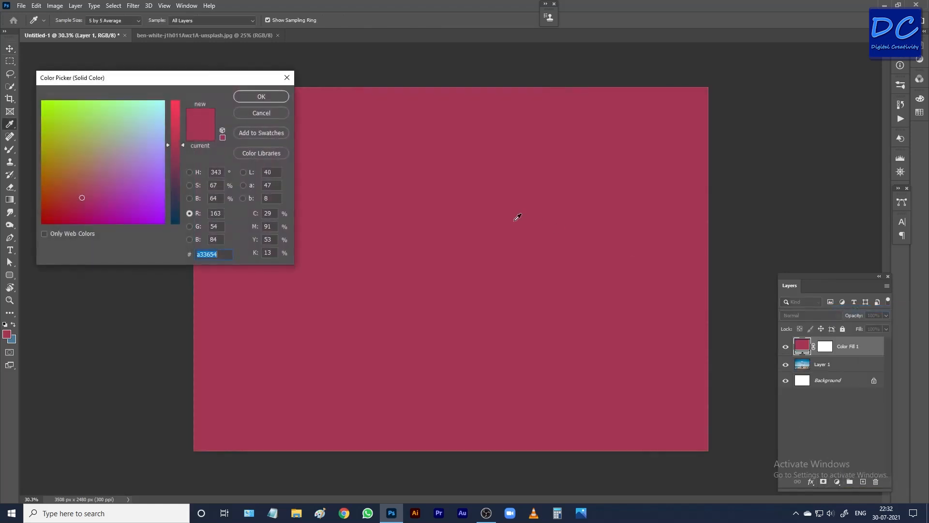
type("003654")
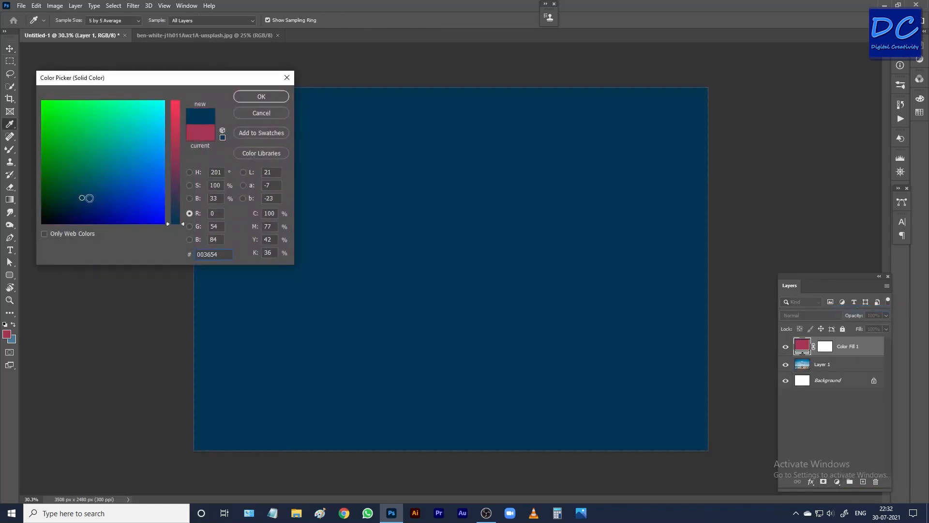
left_click(42, 223)
left_click(260, 96)
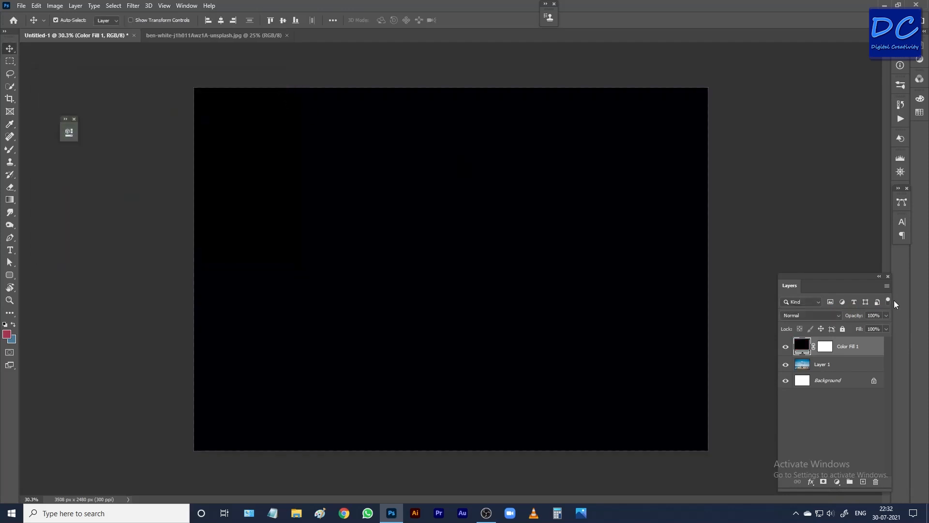
Invert the black fill layer's mask and select the regular Brush Tool for painting on it
left_click(829, 351)
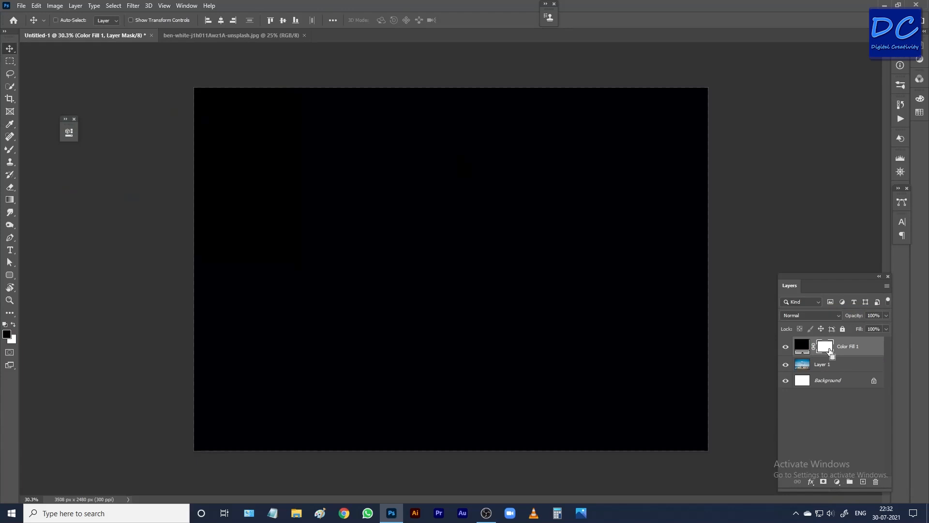
key("ctrl+i")
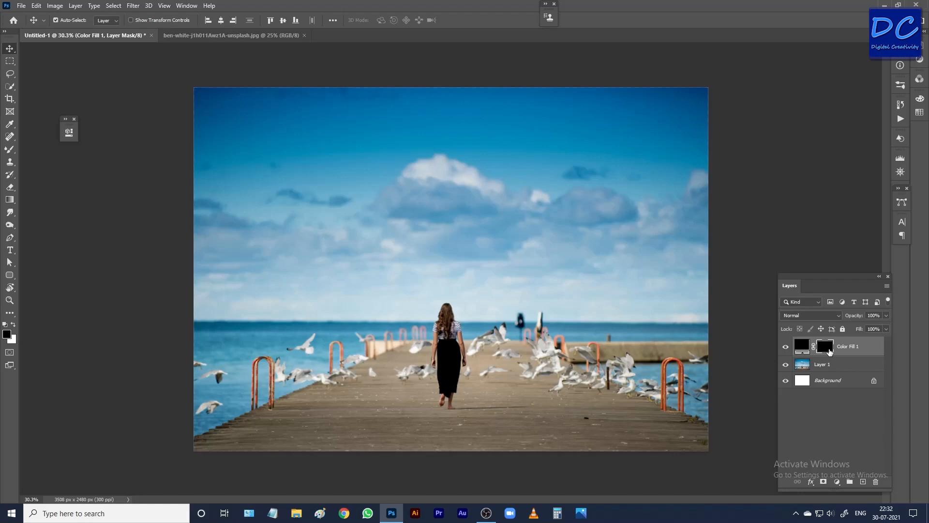
key("b")
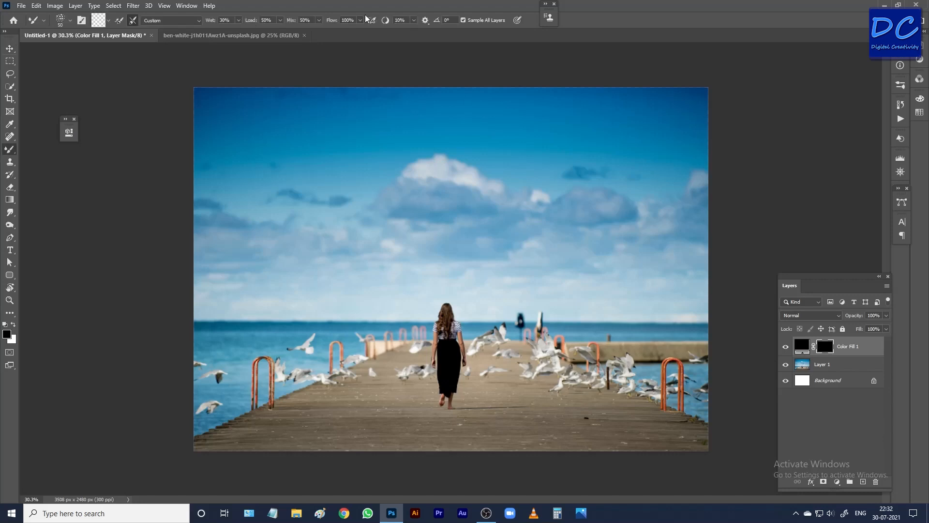
right_click(12, 150)
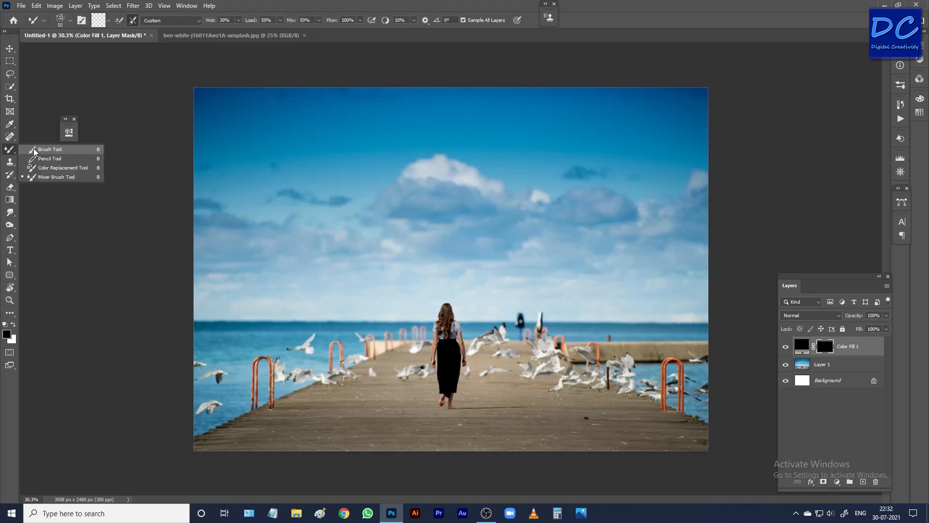
left_click(41, 148)
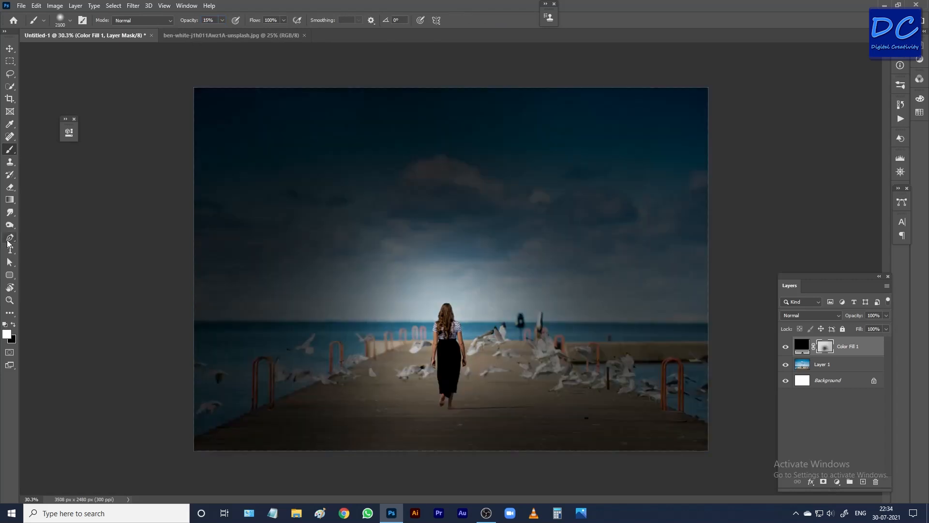
Draw a closed four-point Pen path shaped like a light beam, narrow above the sky and widening to the woman's feet
left_click(10, 239)
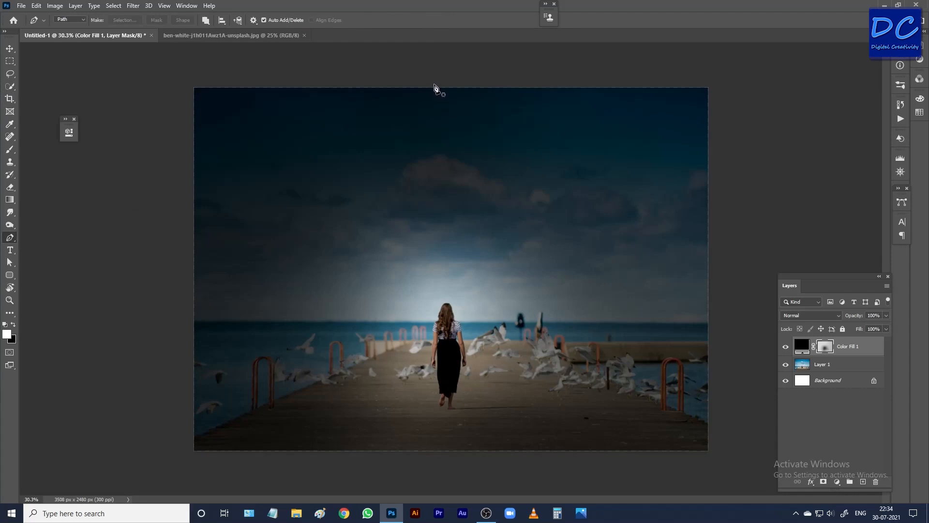
left_click(432, 81)
left_click(362, 408)
left_click(525, 412)
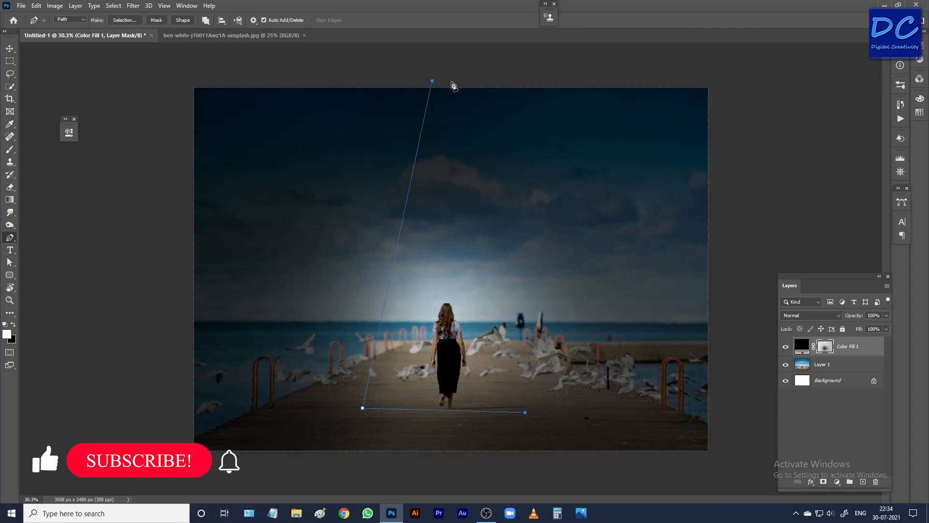
left_click(471, 80)
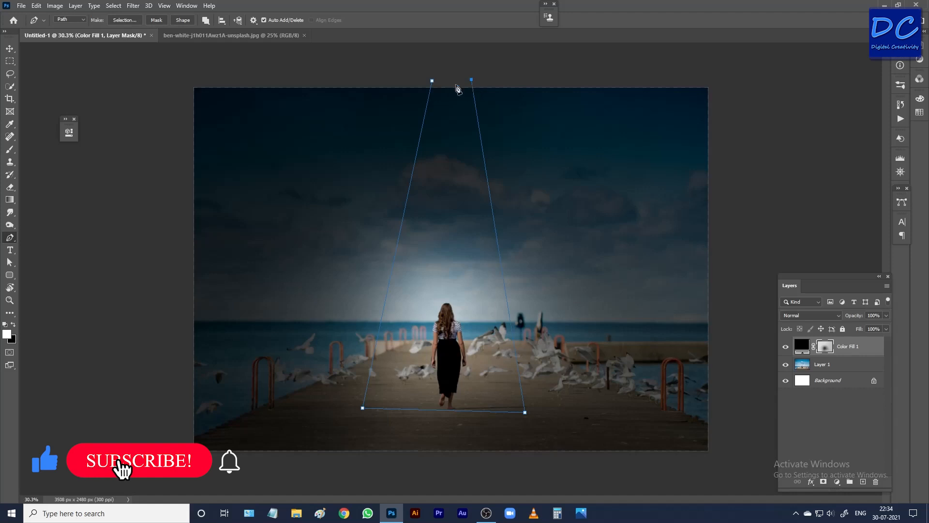
left_click(433, 81)
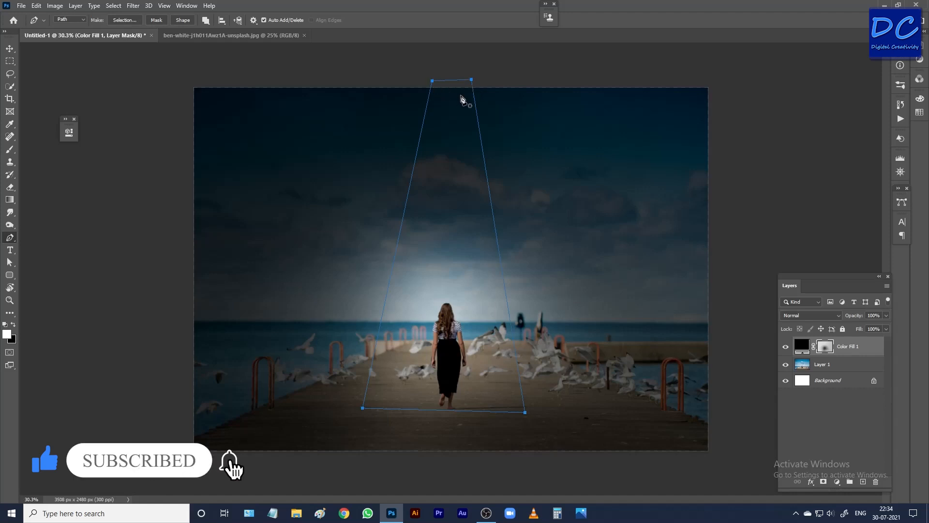
Convert the beam path into a new selection with a 25-pixel feather radius
right_click(462, 97)
left_click(484, 138)
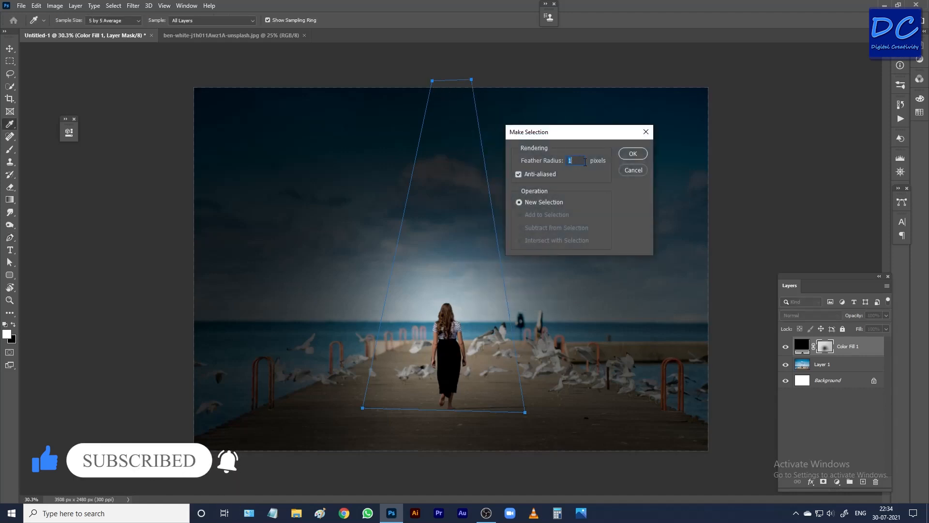
type("2")
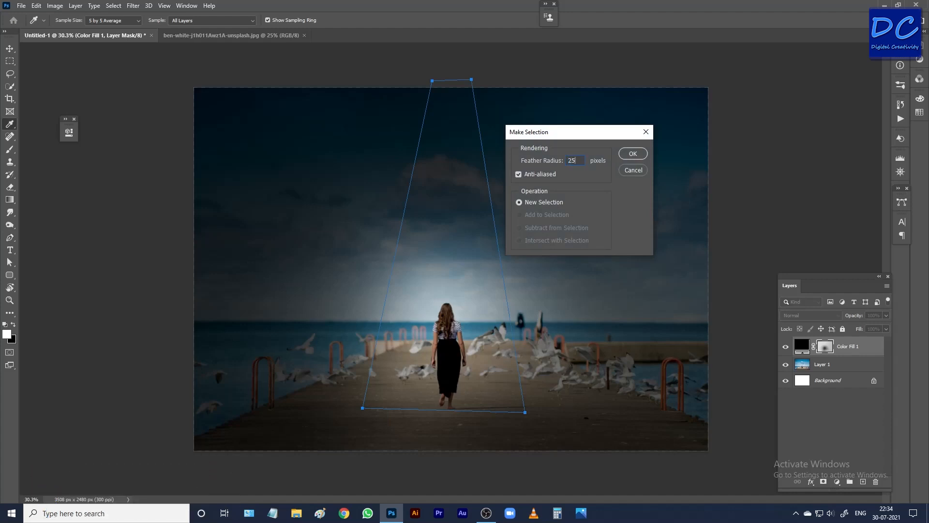
type("5")
key("Return")
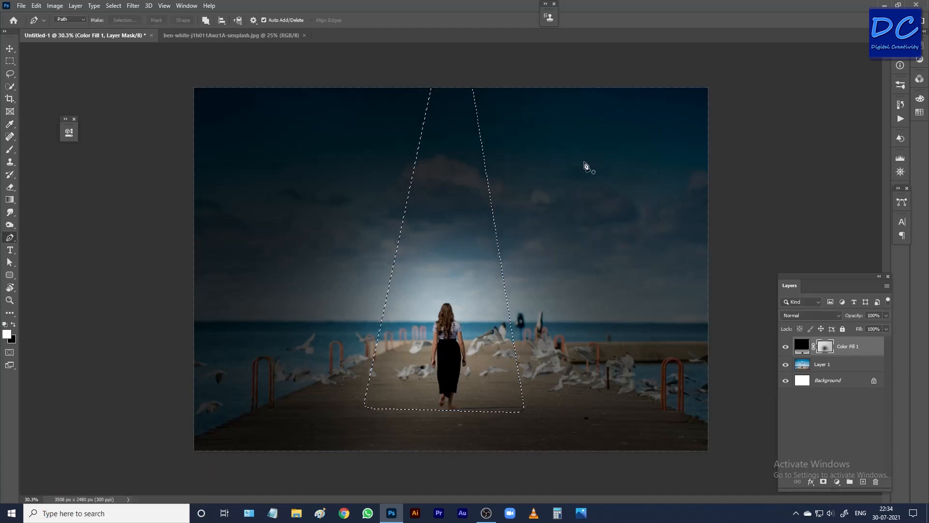
left_click(378, 151)
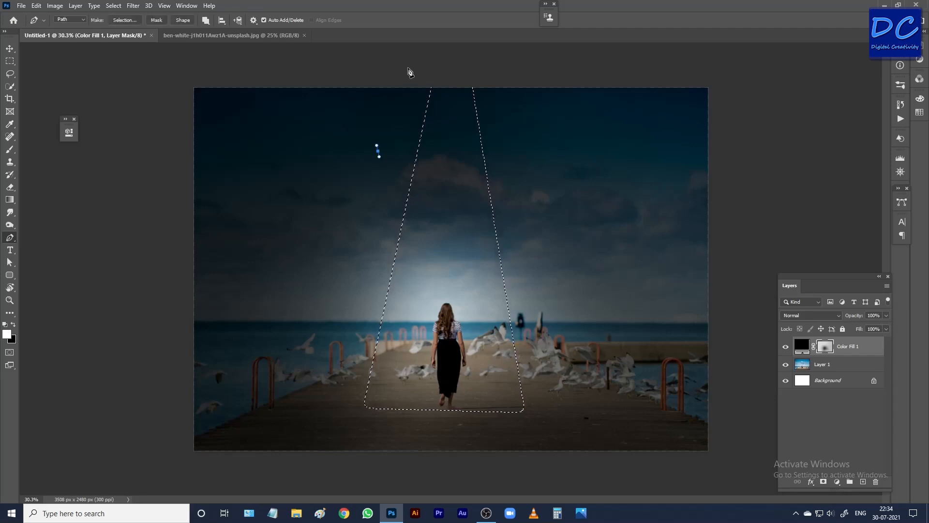
key("ctrl+z")
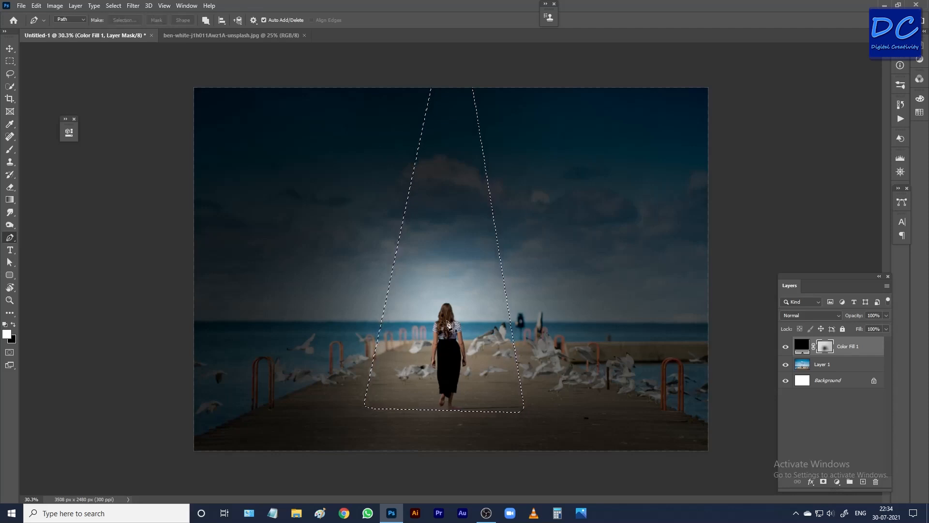
Paint black on the fill layer's mask inside the selection at 15% brush opacity to reveal the bright beam
key("b")
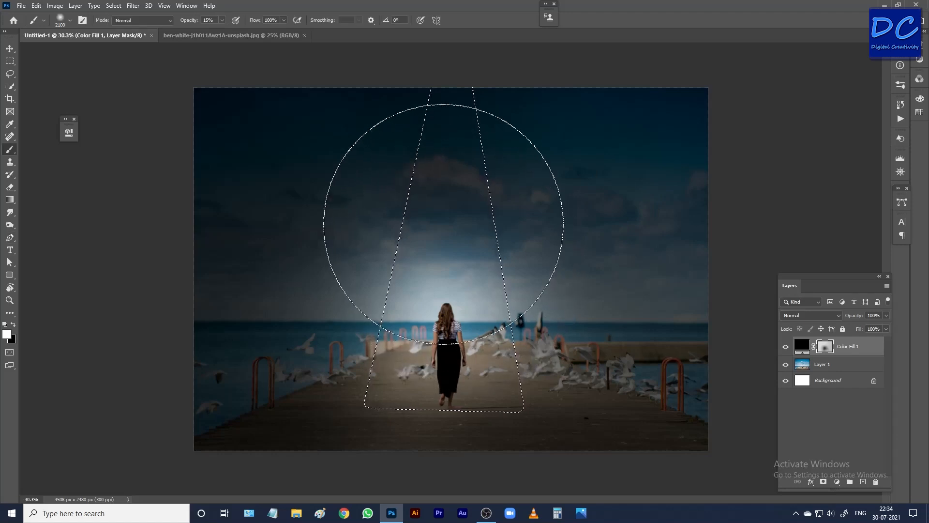
key("x")
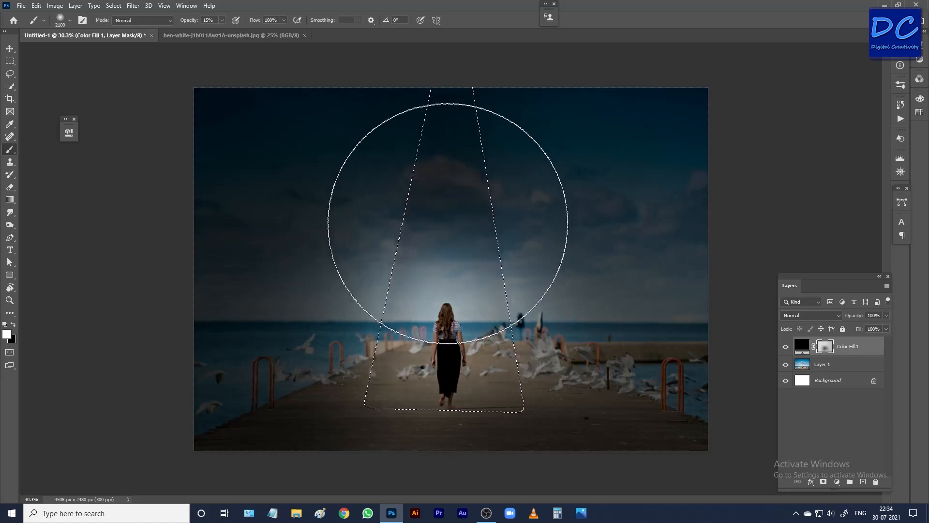
mouse_move(448, 217)
left_mouse_down()
mouse_move(456, 147)
mouse_move(453, 232)
mouse_move(459, 178)
mouse_move(435, 124)
mouse_move(436, 177)
mouse_move(421, 93)
mouse_move(450, 194)
mouse_move(443, 276)
mouse_move(460, 338)
mouse_move(449, 351)
left_mouse_up()
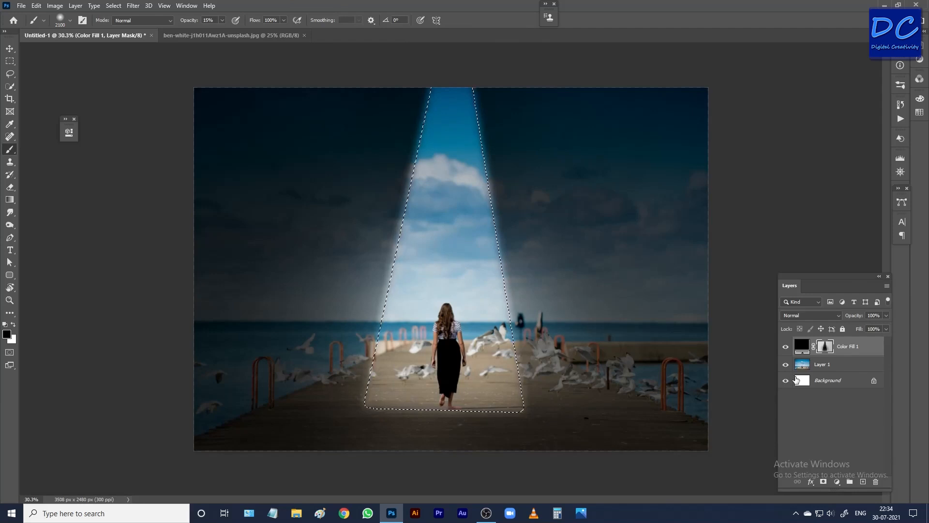
Invert the selection and paint white on the mask outside the beam with an 1100-pixel brush, raising its opacity to 100%
key("ctrl+d")
left_click_drag(853, 315, 877, 315)
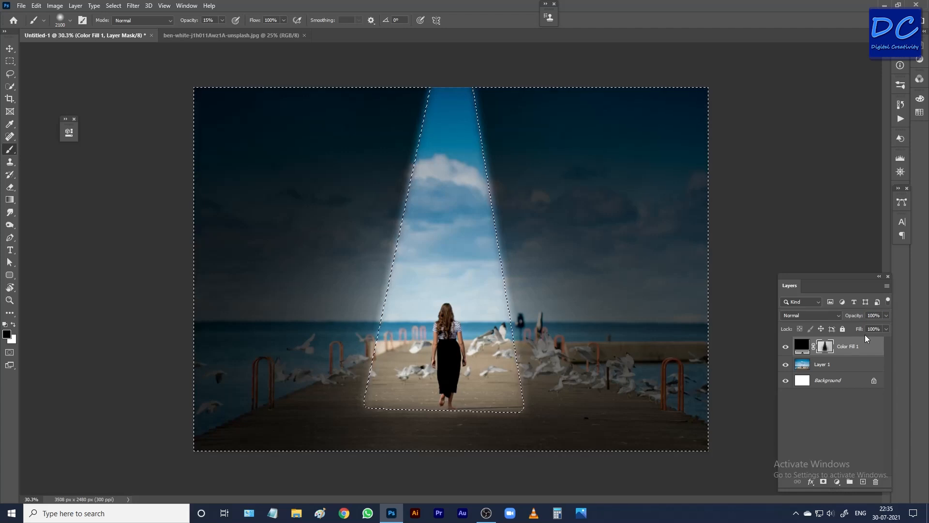
key("bracketleft")
key("bracketleft")
key("bracketleft")
key("bracketleft")
key("bracketleft")
key("bracketleft")
key("bracketleft")
key("bracketleft")
key("bracketleft")
key("bracketleft")
key("x")
left_click_drag(431, 135, 543, 155)
mouse_move(290, 167)
left_mouse_down()
mouse_move(364, 114)
mouse_move(363, 170)
mouse_move(325, 126)
mouse_move(325, 148)
left_mouse_up()
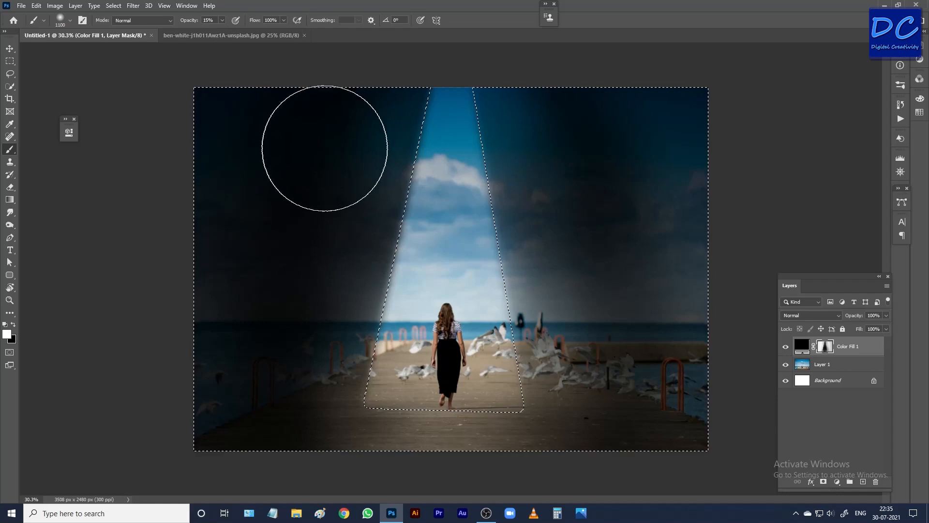
key("0")
mouse_move(340, 146)
left_mouse_down()
mouse_move(363, 117)
mouse_move(256, 373)
mouse_move(272, 397)
mouse_move(510, 387)
mouse_move(510, 150)
mouse_move(678, 149)
mouse_move(668, 394)
mouse_move(615, 445)
mouse_move(547, 178)
left_mouse_up()
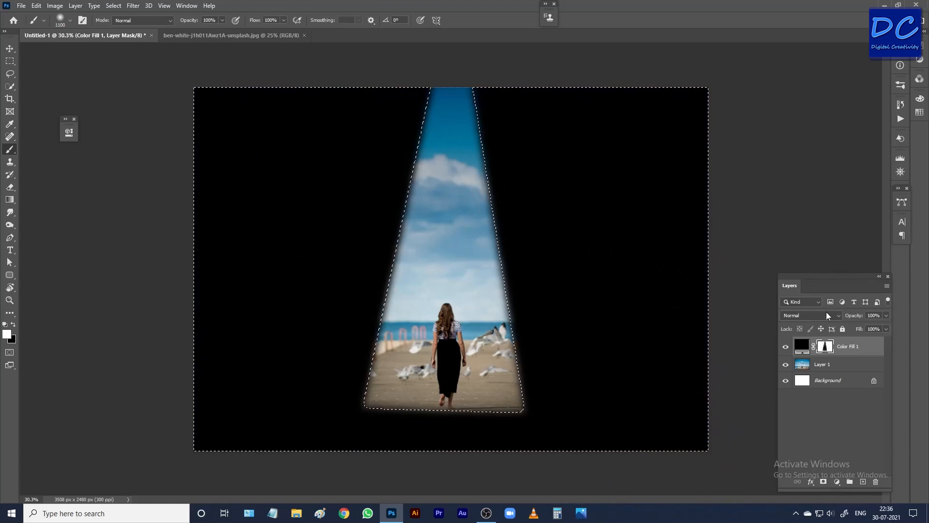
Lower the black fill layer's opacity to 52% and clear the selection
left_click_drag(856, 317, 833, 324)
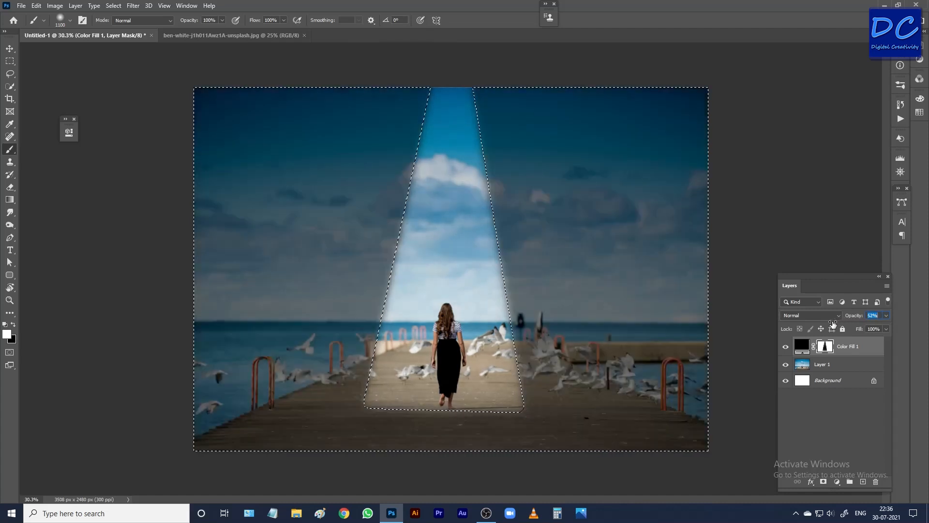
key("ctrl+d")
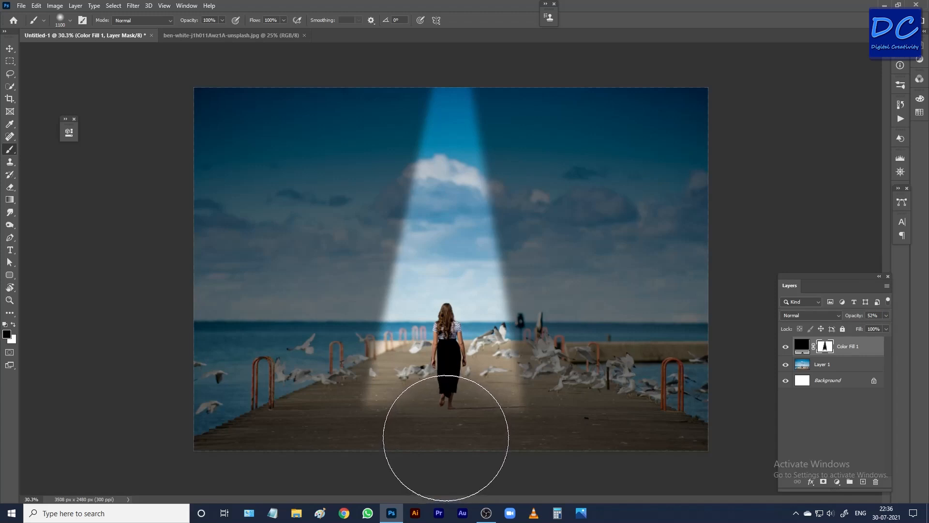
Paint black on the fill layer's mask around the woman's feet to brighten the pier, and white over the beam's upper end to fade it
key("x")
left_click(442, 429)
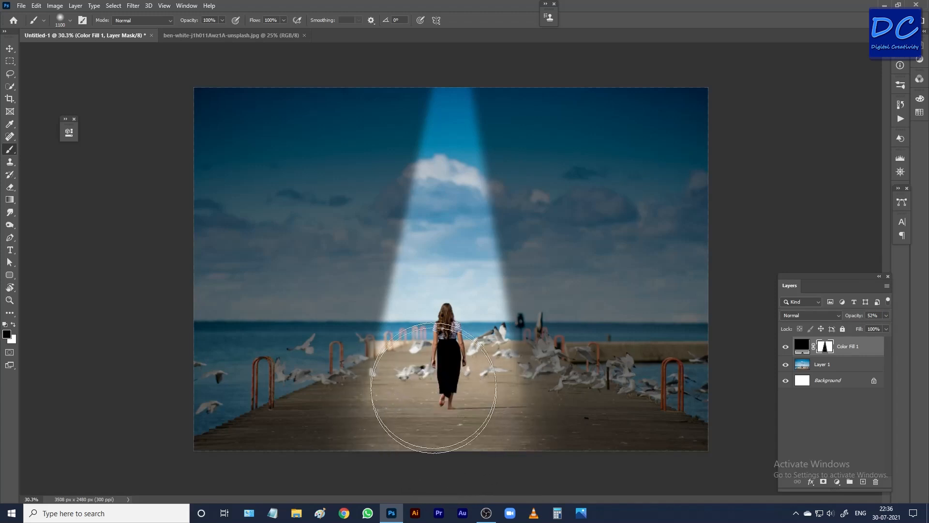
scroll(445, 442, "down", 2)
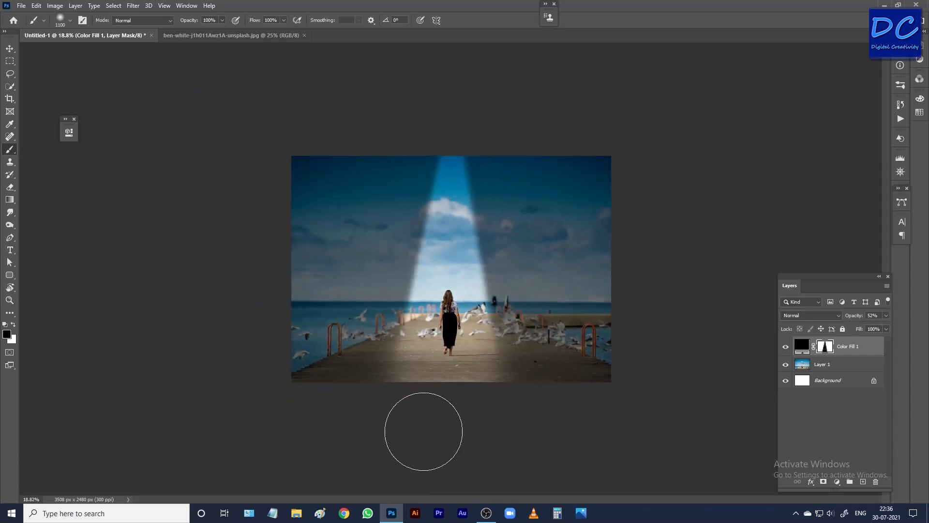
key("x")
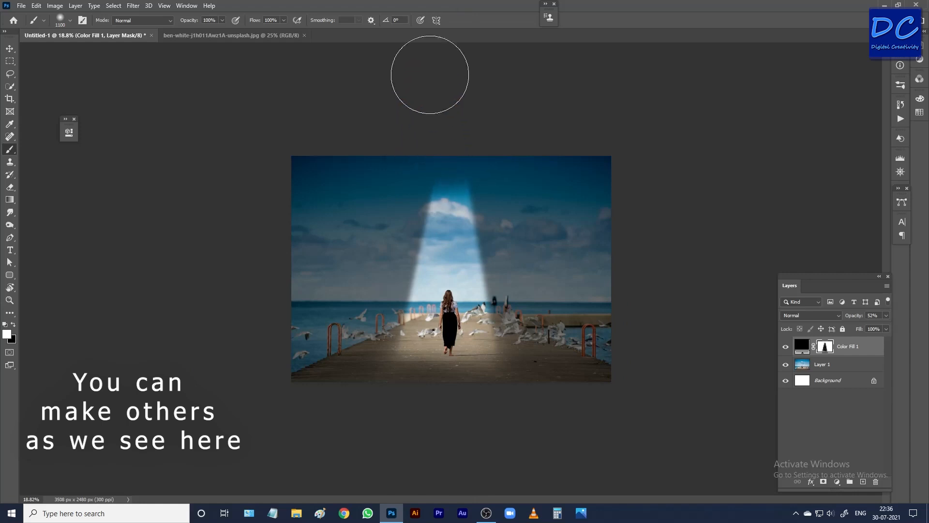
scroll(532, 193, "down", 3)
scroll(530, 191, "up", 5)
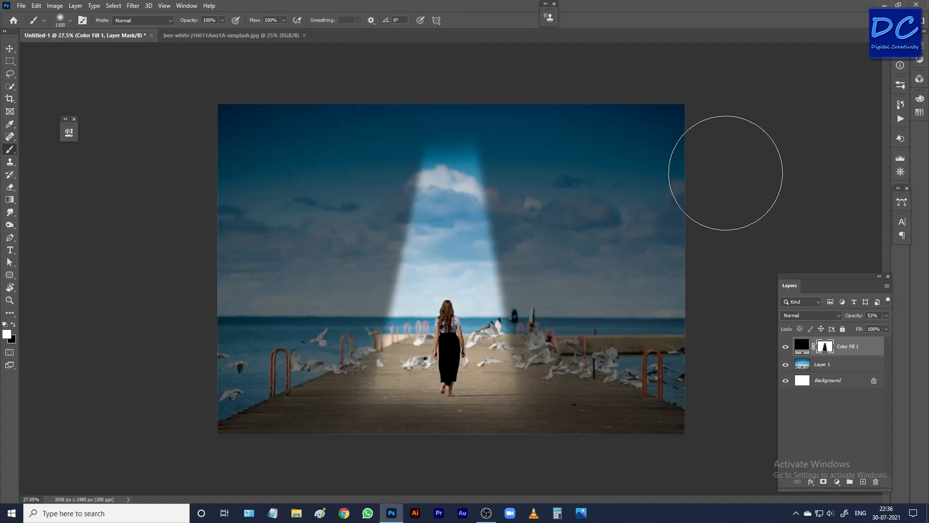
Save the image to the Desktop as a JPEG named Final with quality 12 (Maximum) and the Baseline ("Standard") format
key("ctrl+s")
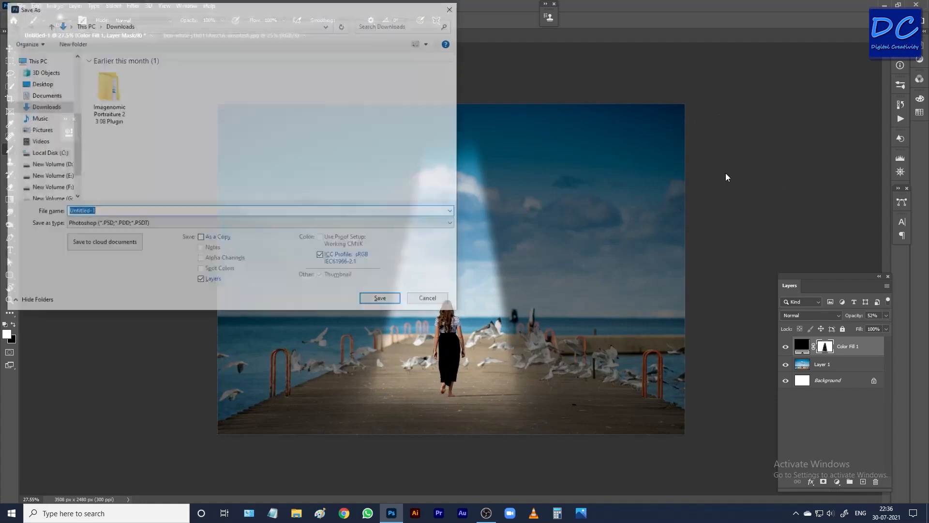
left_click(161, 224)
left_click(121, 299)
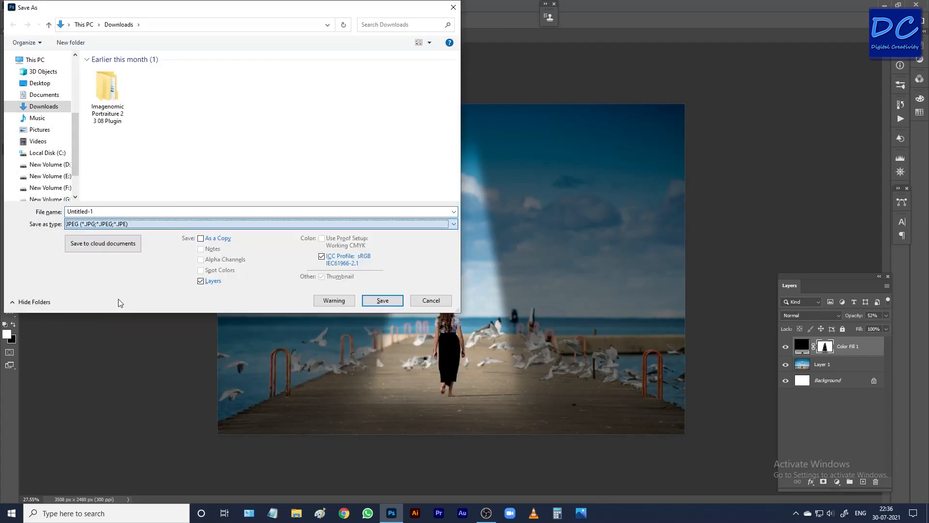
double_click(98, 212)
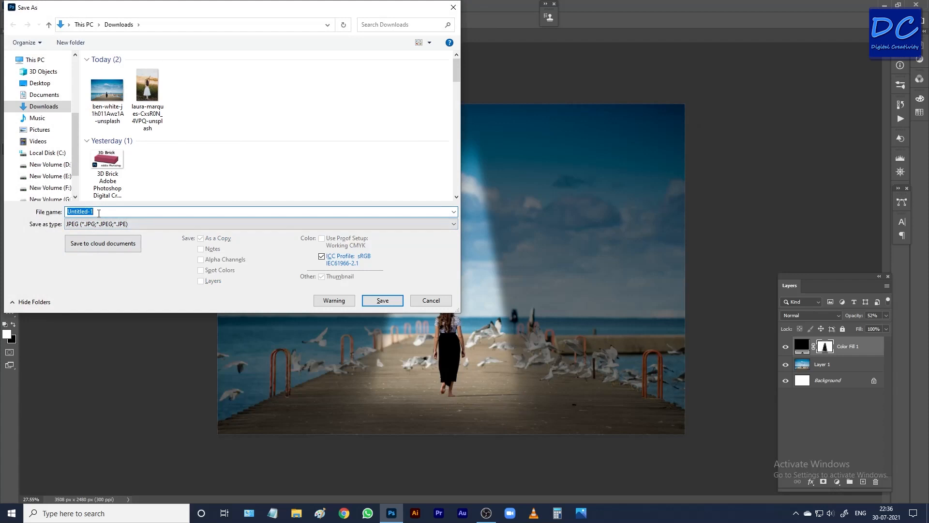
type("Final")
left_click(41, 84)
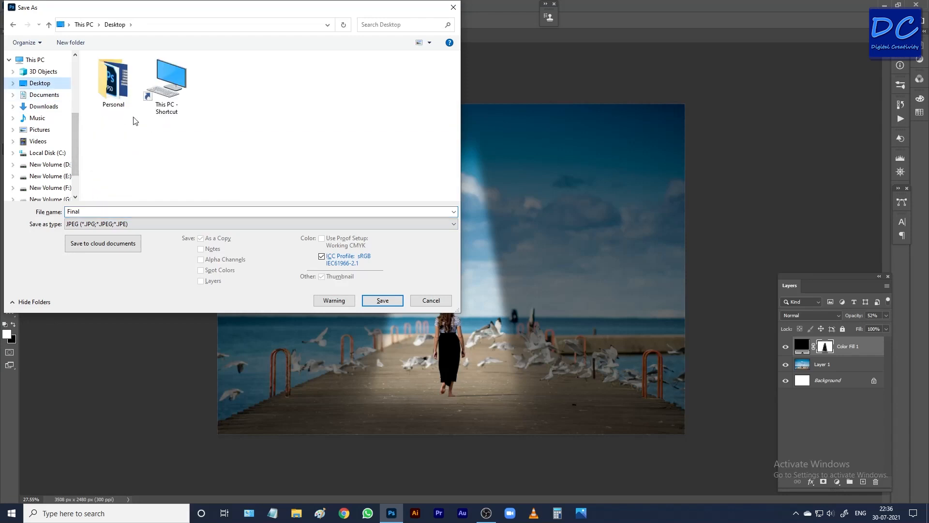
left_click(382, 300)
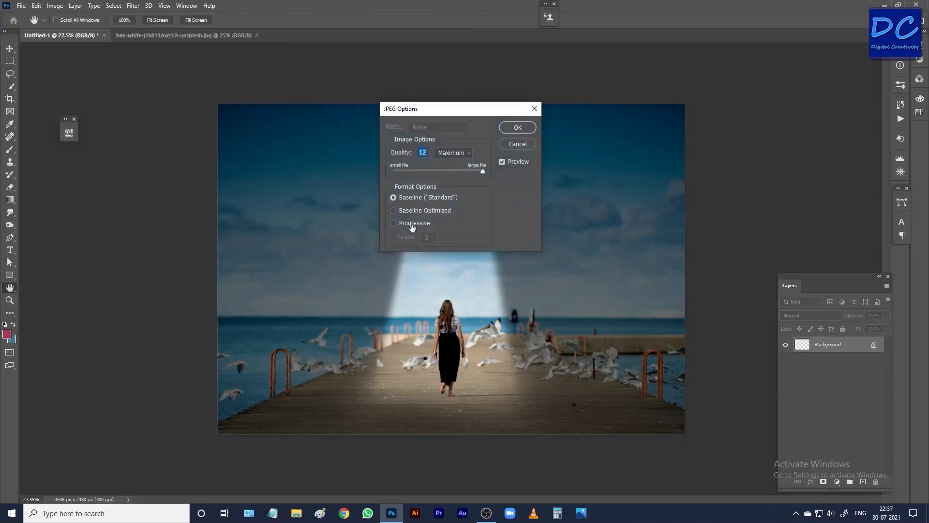
left_click(517, 126)
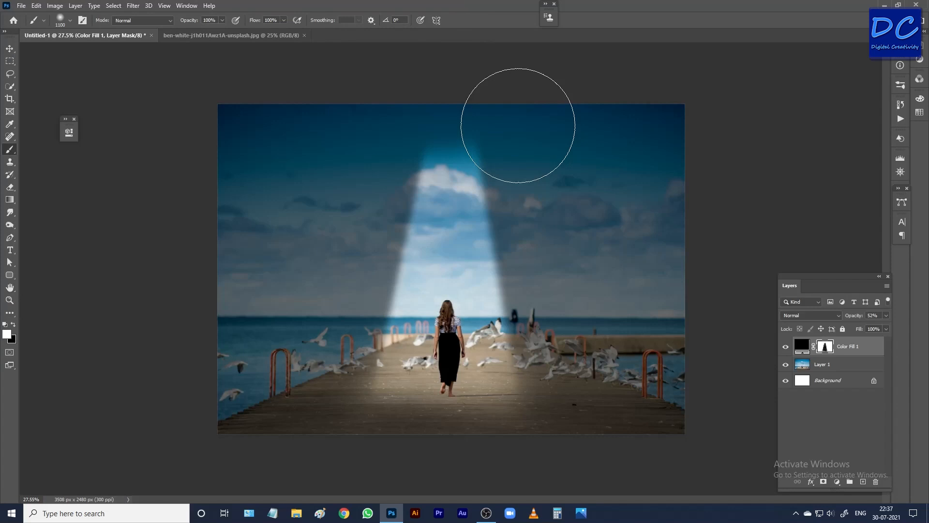